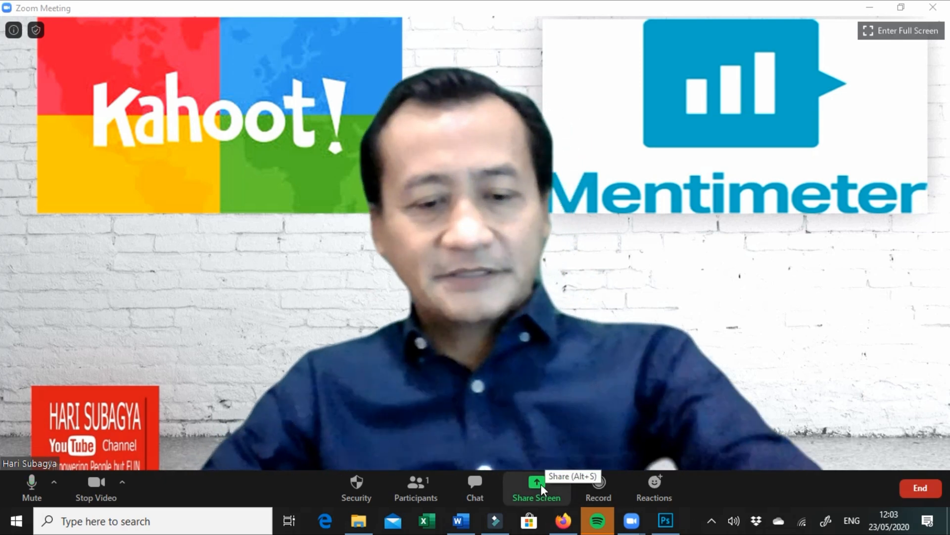
In Zoom's Share Screen picker, select the 'My First Presentation - Mentimeter' Firefox window.
click(537, 486)
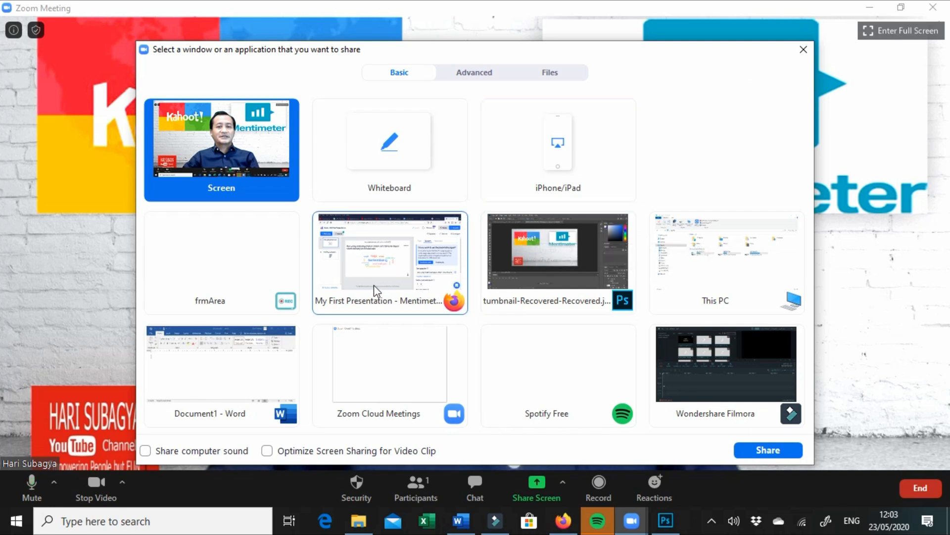
click(409, 251)
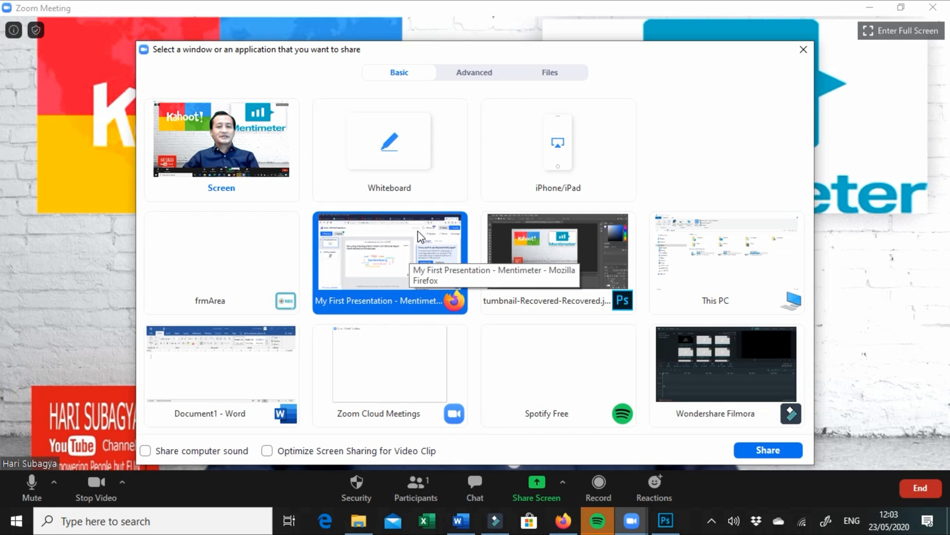
Start sharing the Mentimeter Firefox window in Zoom, briefly checking the More menu.
double_click(393, 248)
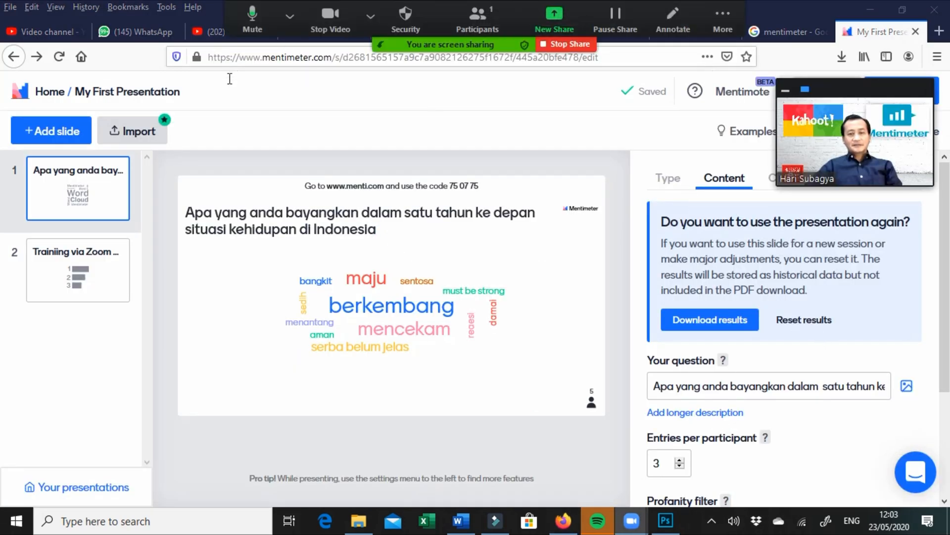
click(723, 17)
click(466, 341)
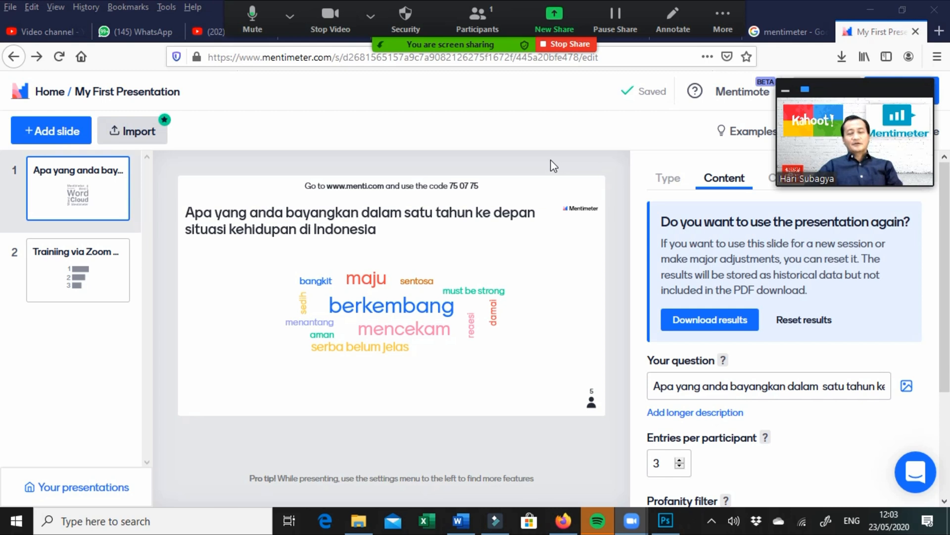
click(726, 22)
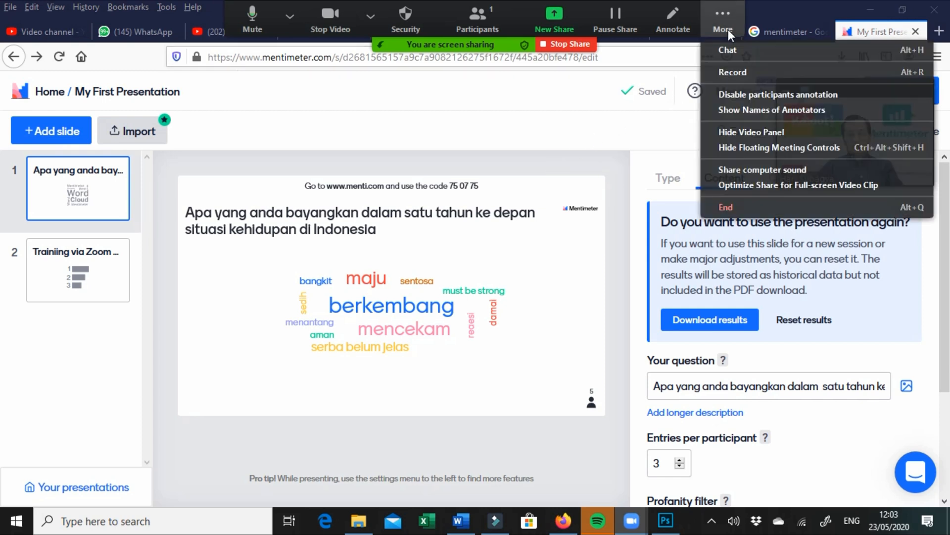
click(723, 23)
Restore the Firefox window to a smaller size and drag it lower on screen.
click(370, 16)
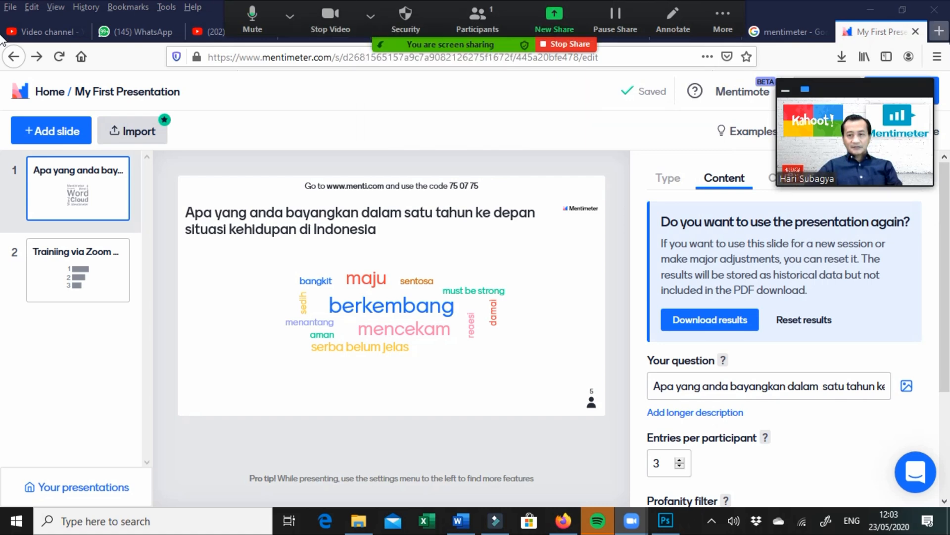
click(900, 9)
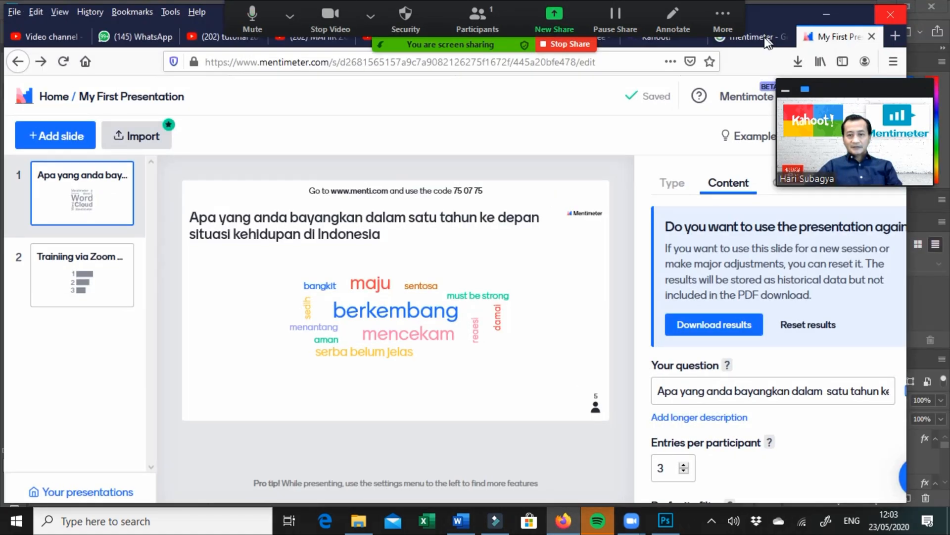
drag(783, 20, 787, 58)
Switch to the Kahoot! tab and choose Play on the 'TIME TO CHANGE & GROW' quiz.
click(661, 80)
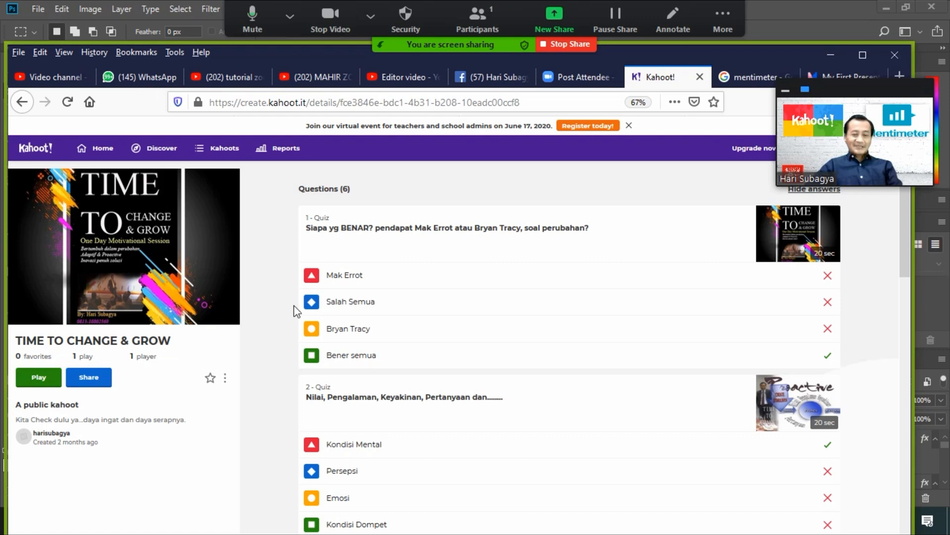
click(41, 381)
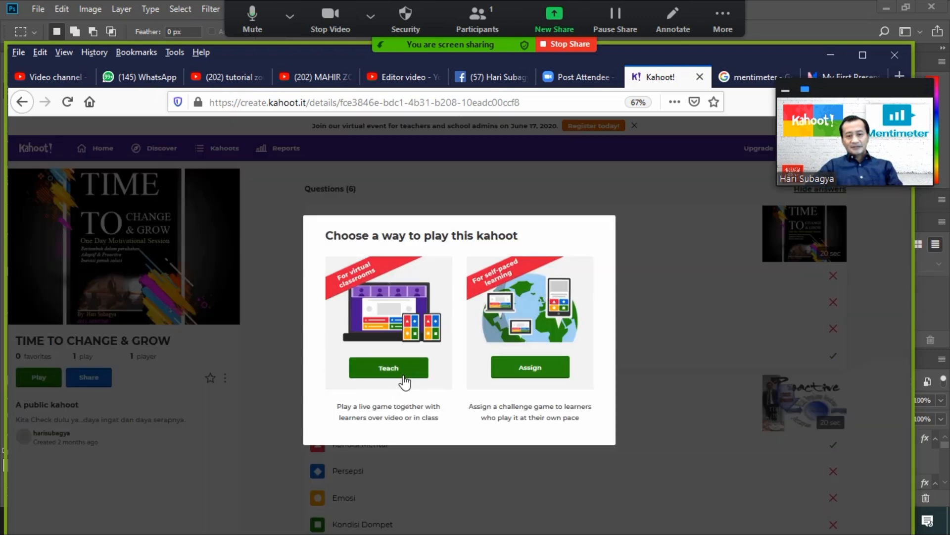
Choose Teach to host 'TIME TO CHANGE & GROW' as a live game with a join PIN.
click(398, 381)
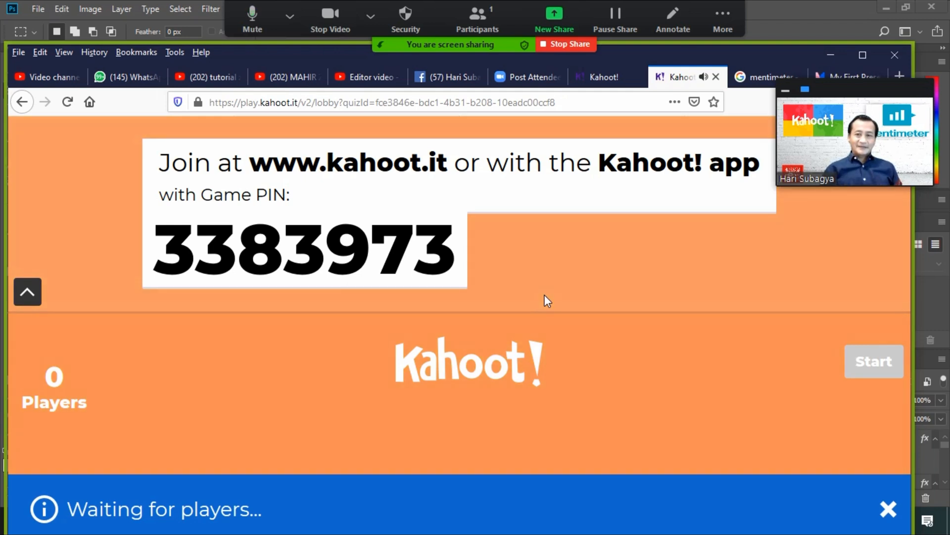
Mute the Kahoot! tab's sound and wait for two players to join the lobby.
click(704, 77)
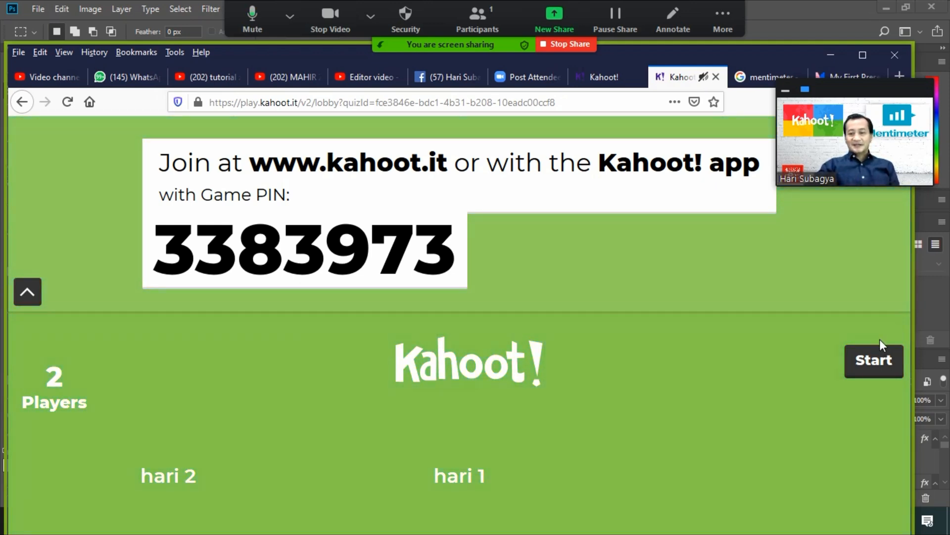
Start the game, run question 1, and show the scoreboard at 856 and 816.
click(876, 364)
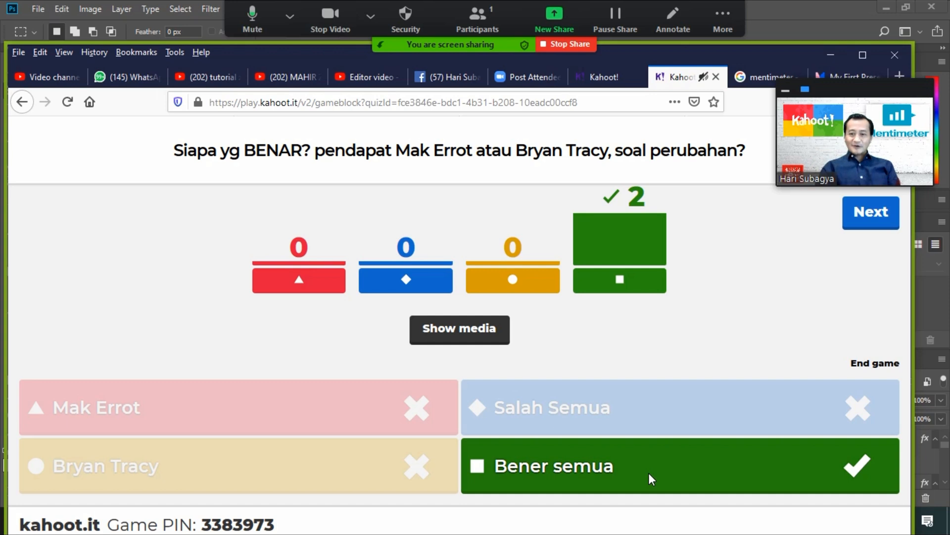
click(874, 228)
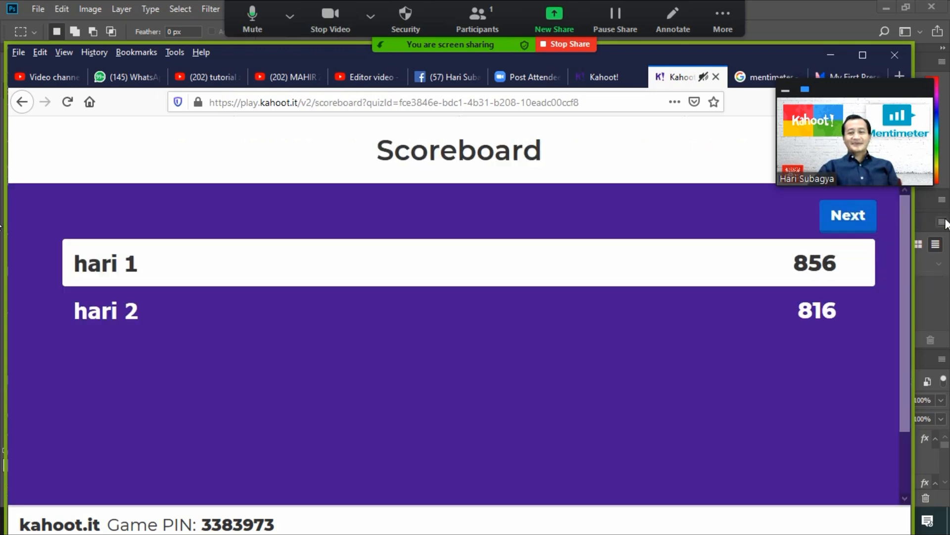
Run question 2 and show the scoreboard with totals of 1760 and 820.
click(866, 222)
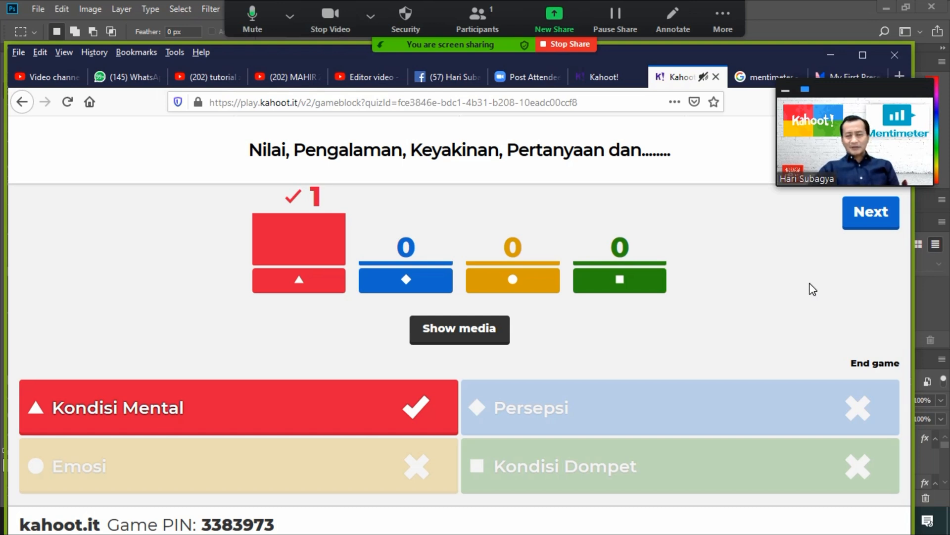
click(885, 213)
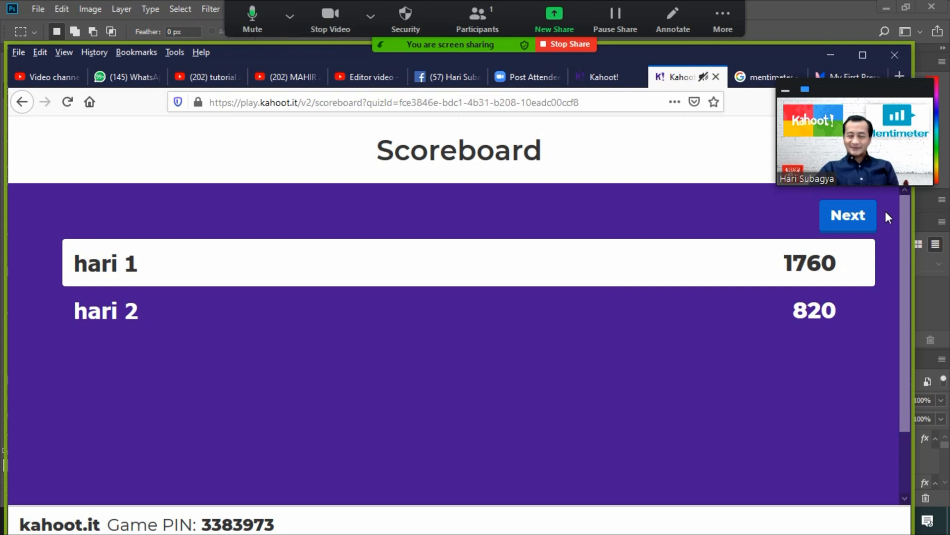
Play questions 3, 4 and 5, ending question 3 early, reaching scores of 2803 and 2625.
click(858, 227)
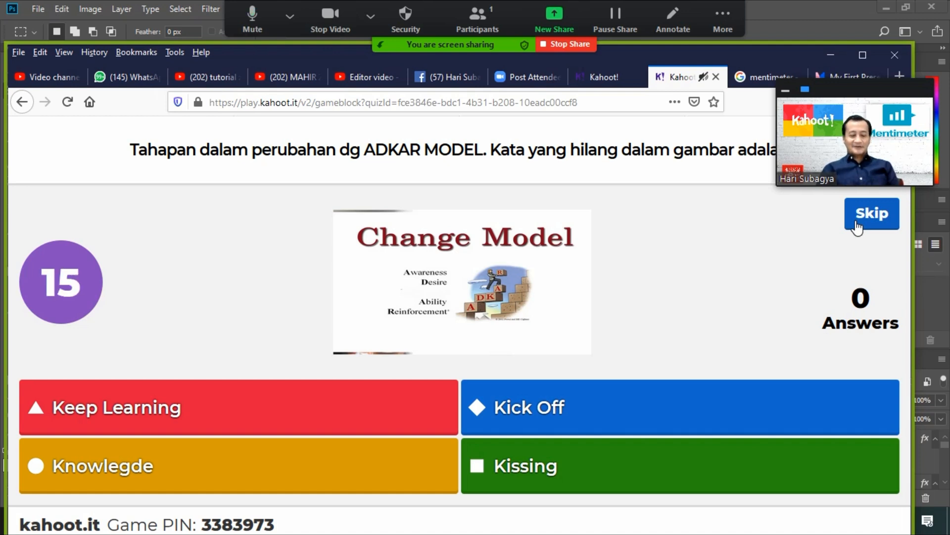
click(872, 214)
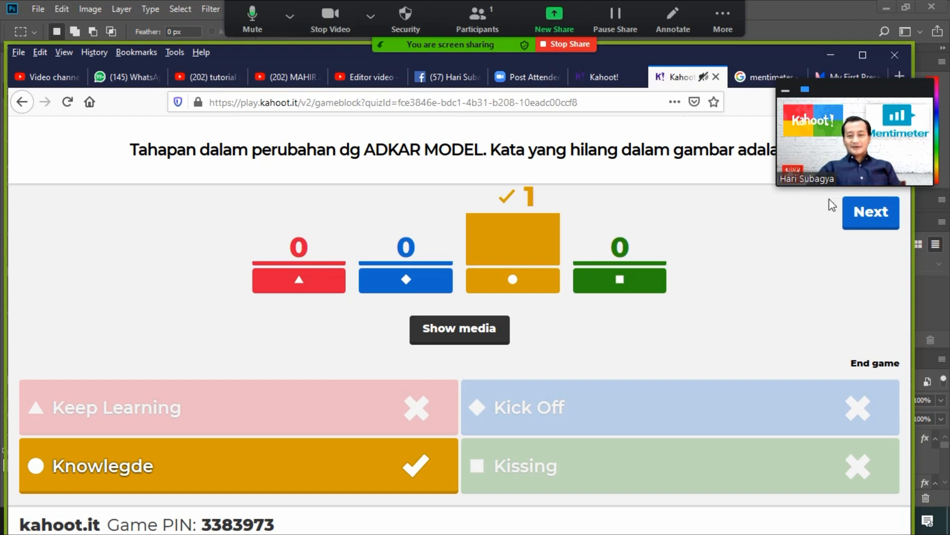
click(867, 213)
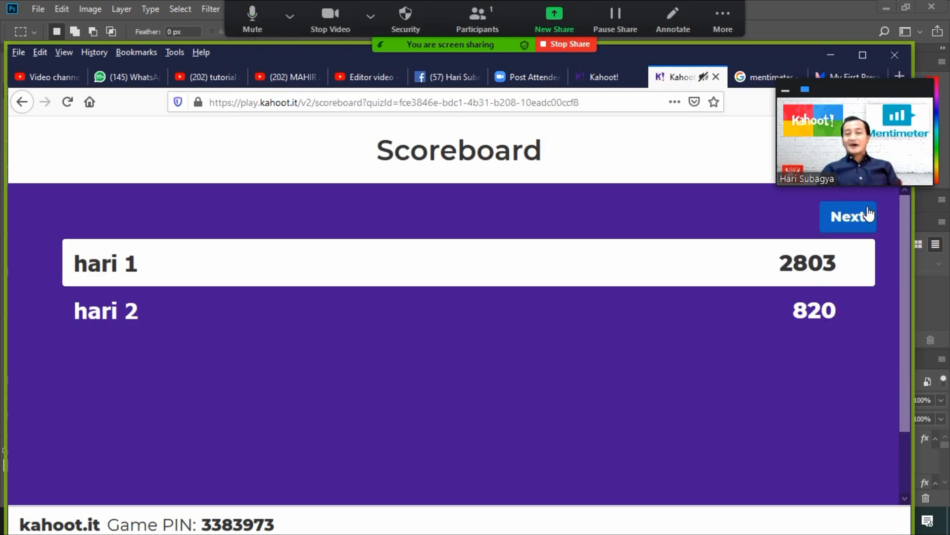
click(869, 214)
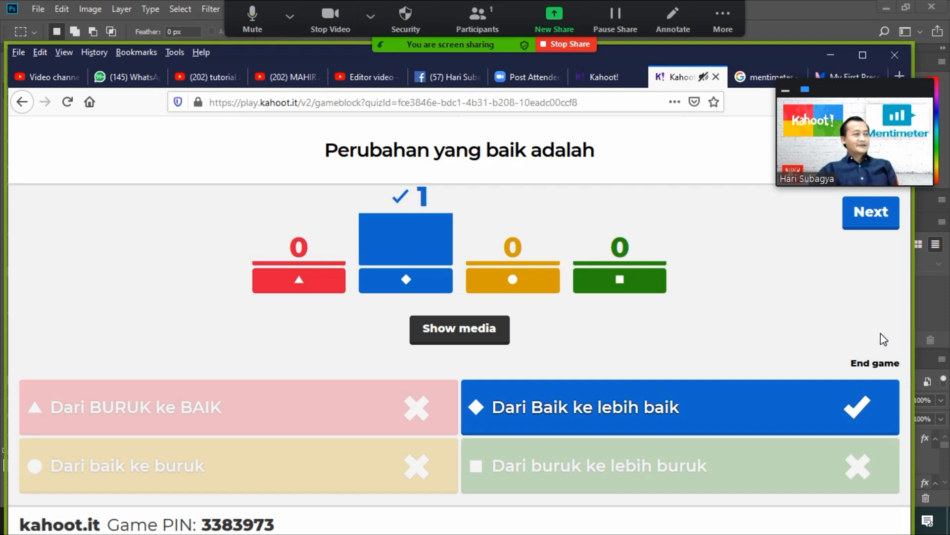
click(868, 225)
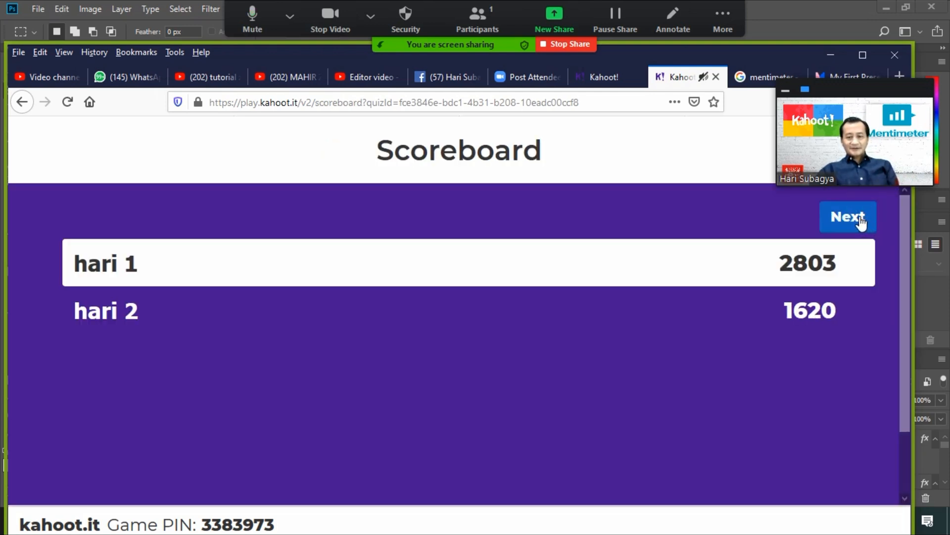
click(860, 228)
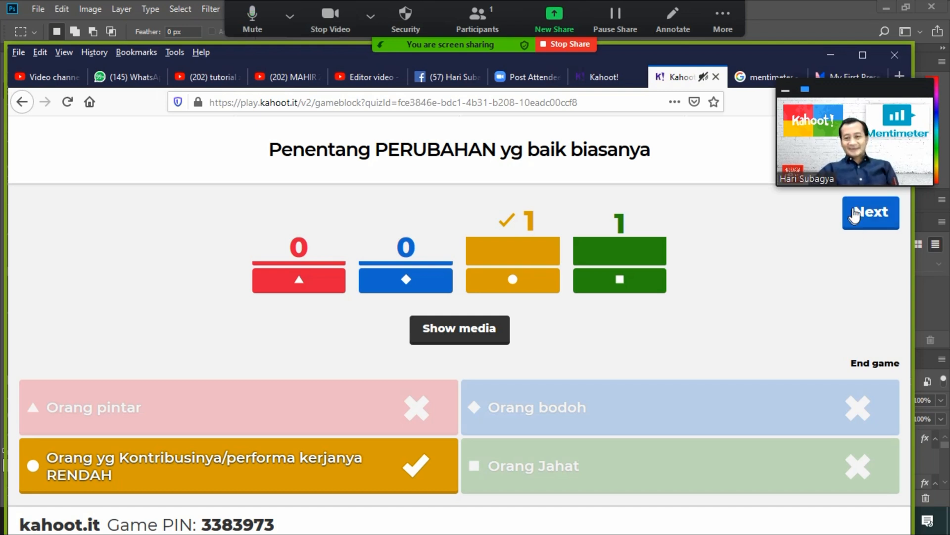
click(861, 225)
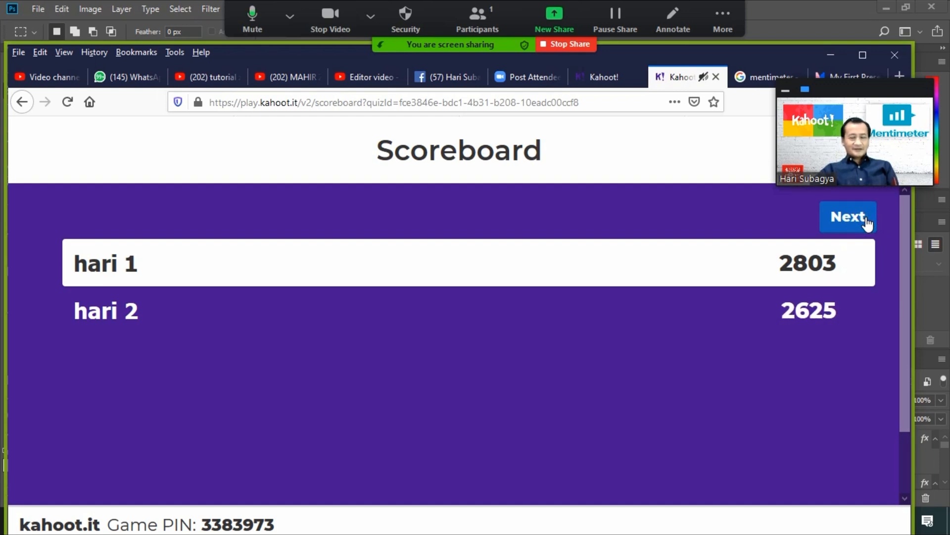
Run question 6, skip to its answers, reveal the podium with hari 2 winning, then go to Mentimeter.
click(865, 218)
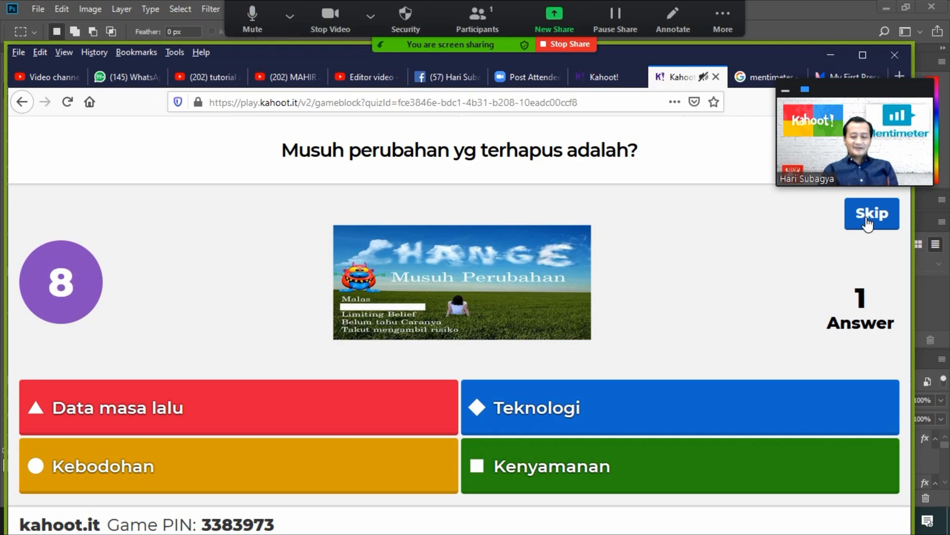
click(867, 224)
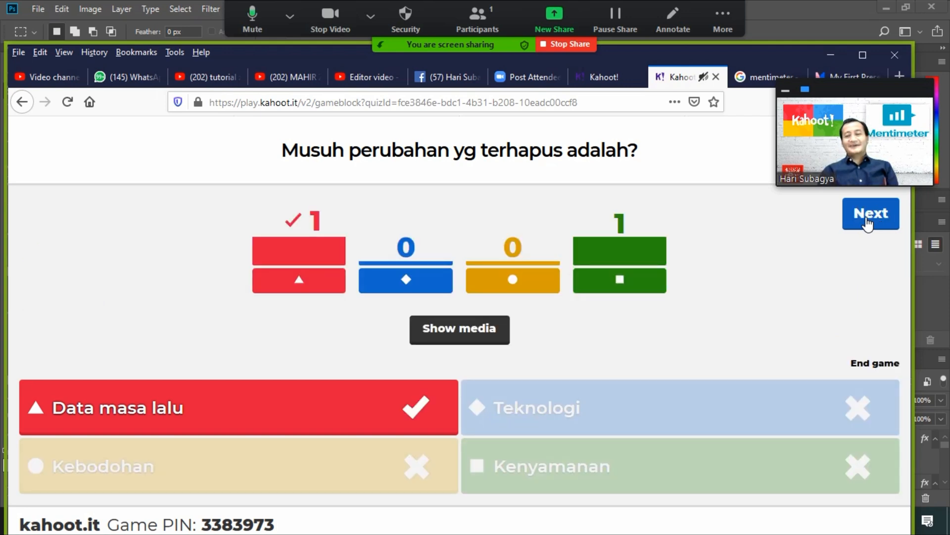
click(867, 223)
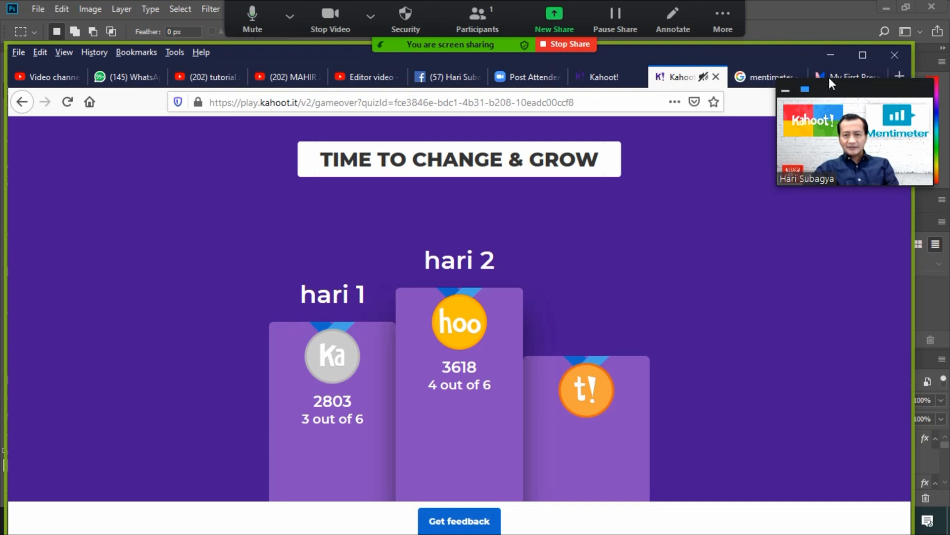
click(848, 75)
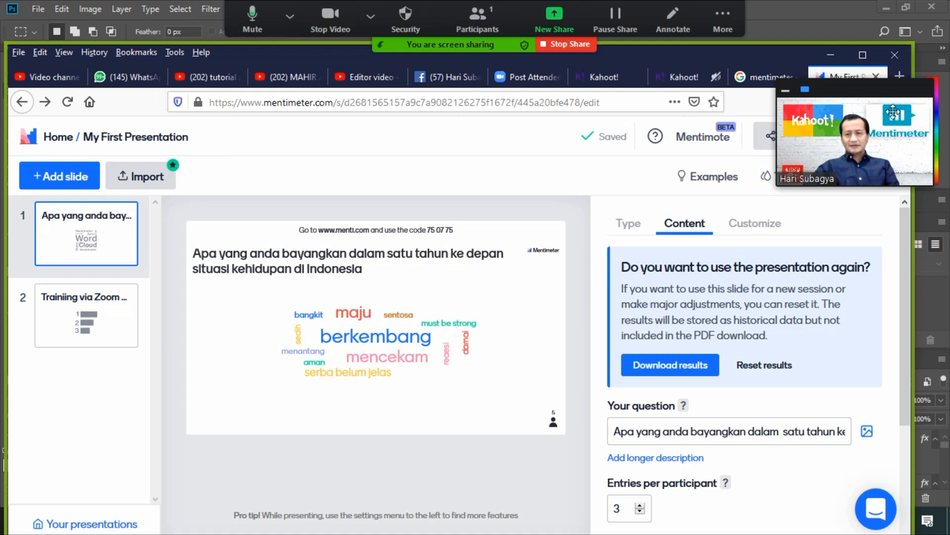
Drag Zoom's video panel aside and present the Indonesia word-cloud slide full screen.
drag(876, 121, 887, 176)
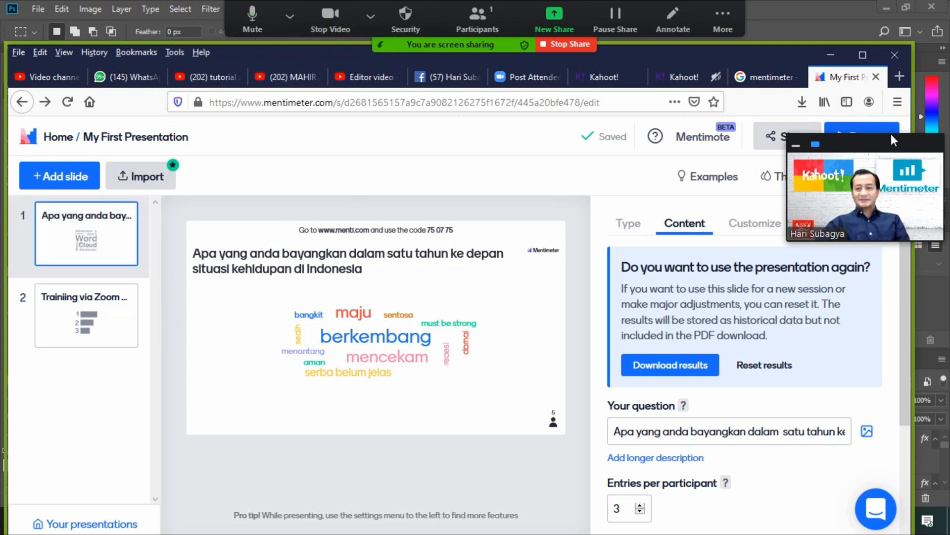
drag(889, 149, 899, 200)
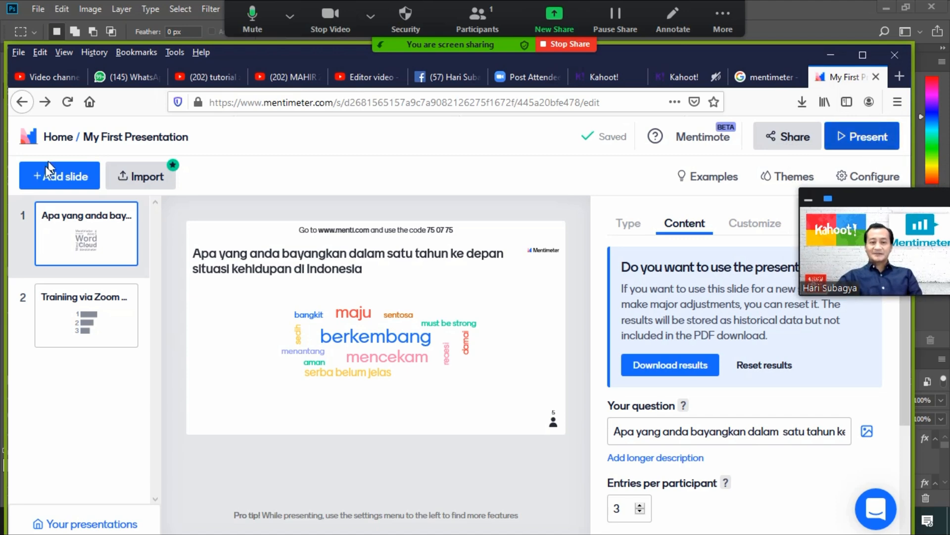
click(838, 130)
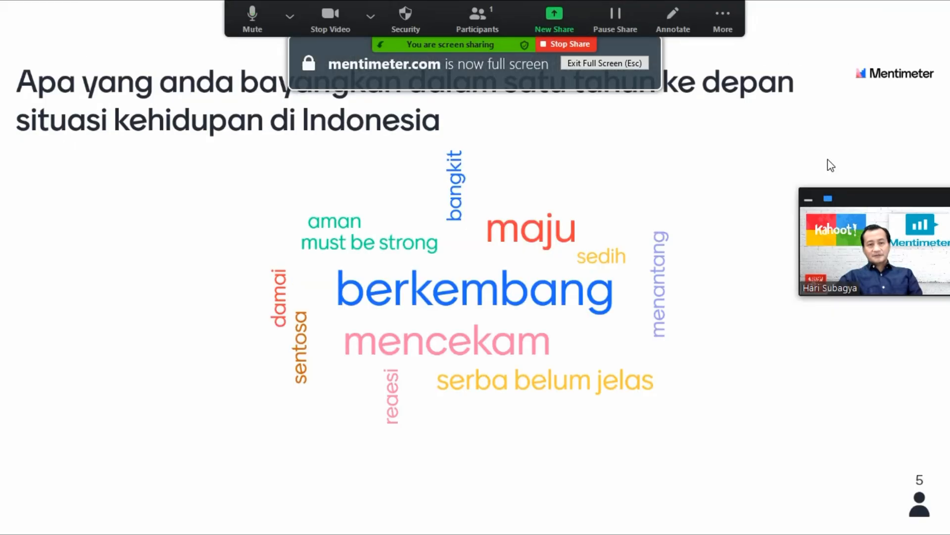
Open and close Zoom's More menu, then move the floating Zoom toolbar to the screen's bottom.
click(722, 18)
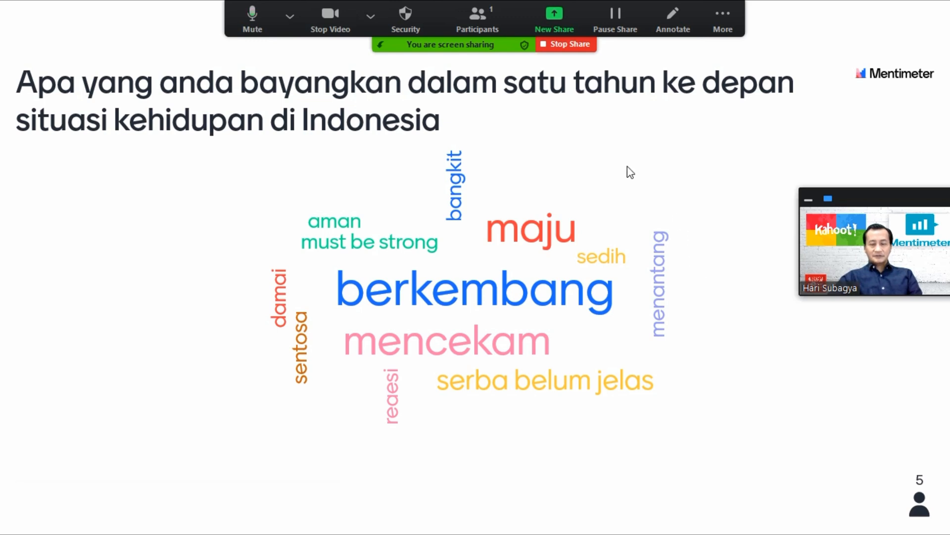
click(714, 14)
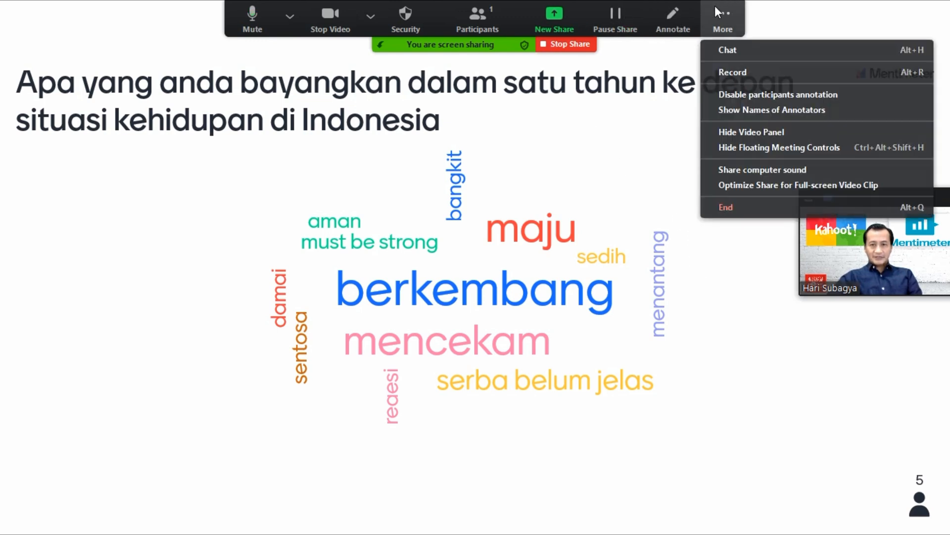
click(720, 4)
drag(234, 20, 303, 511)
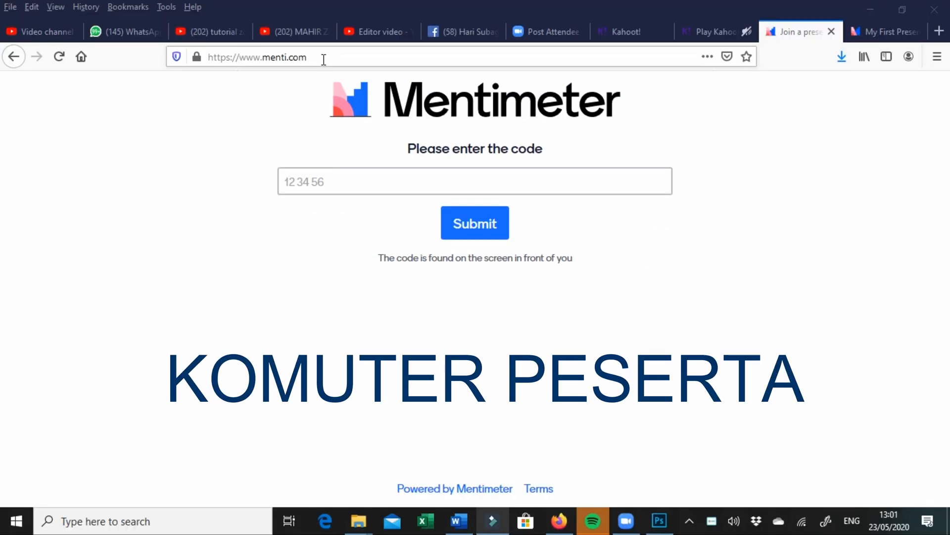
Load menti.com in the participant's browser and submit the join code 75 07 75.
click(323, 57)
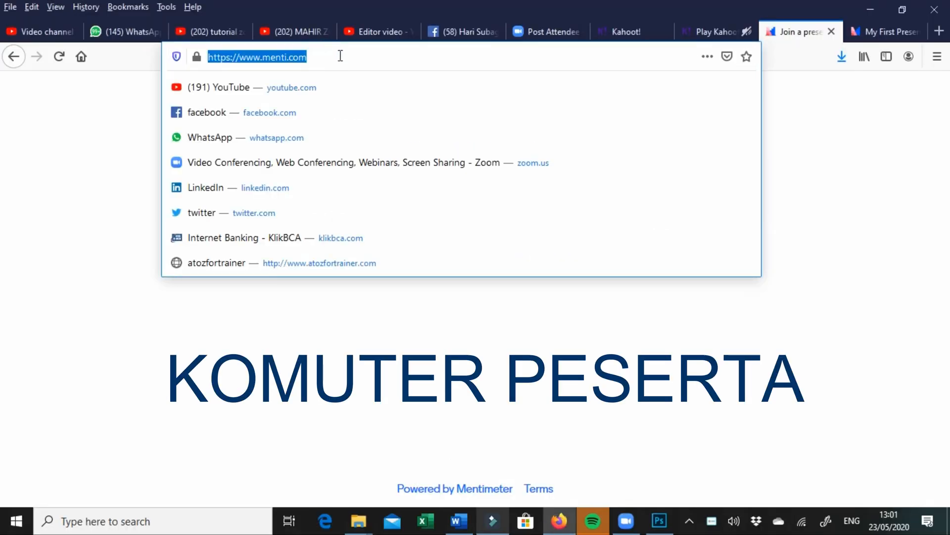
click(341, 56)
key(Return)
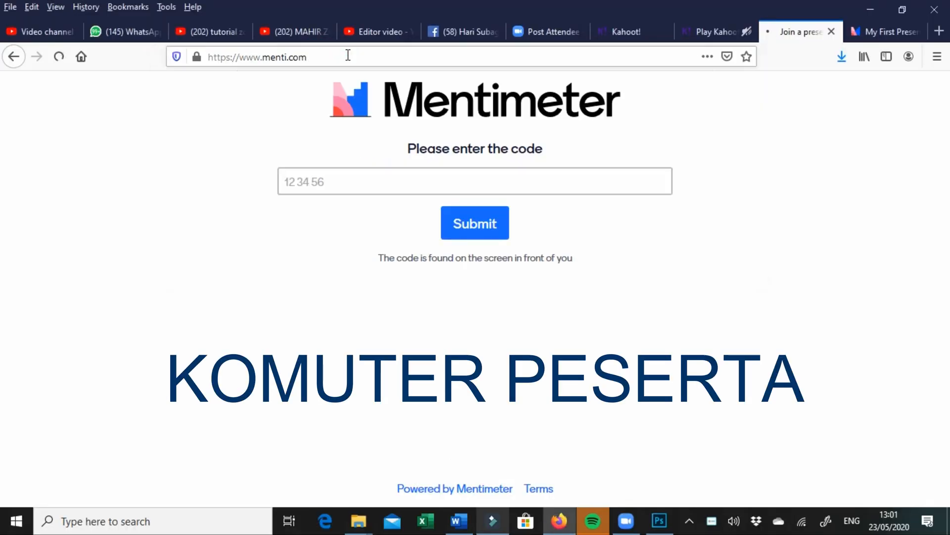
click(378, 178)
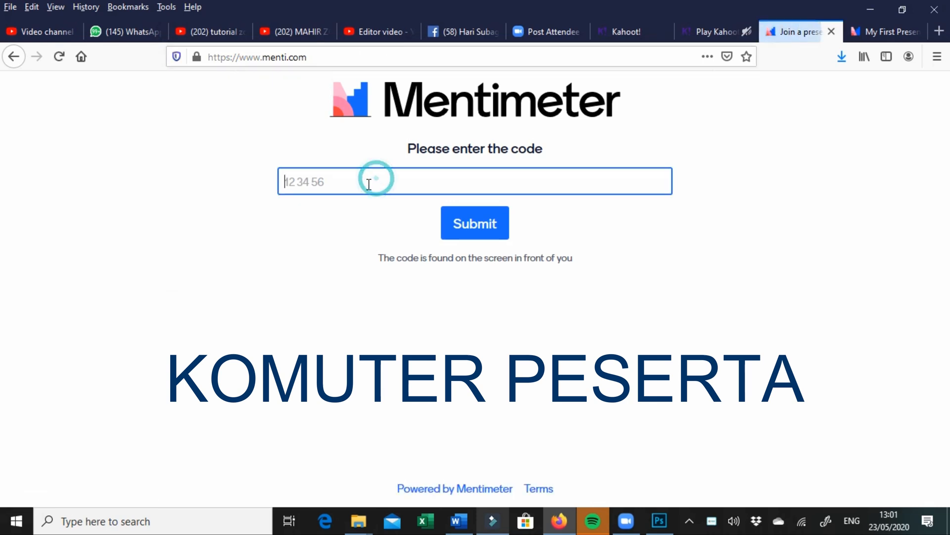
text(750775)
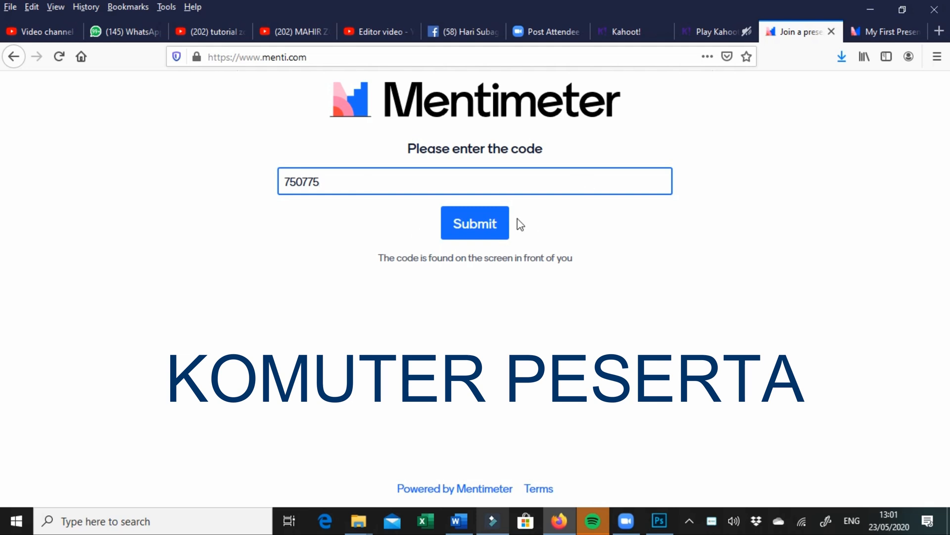
click(476, 228)
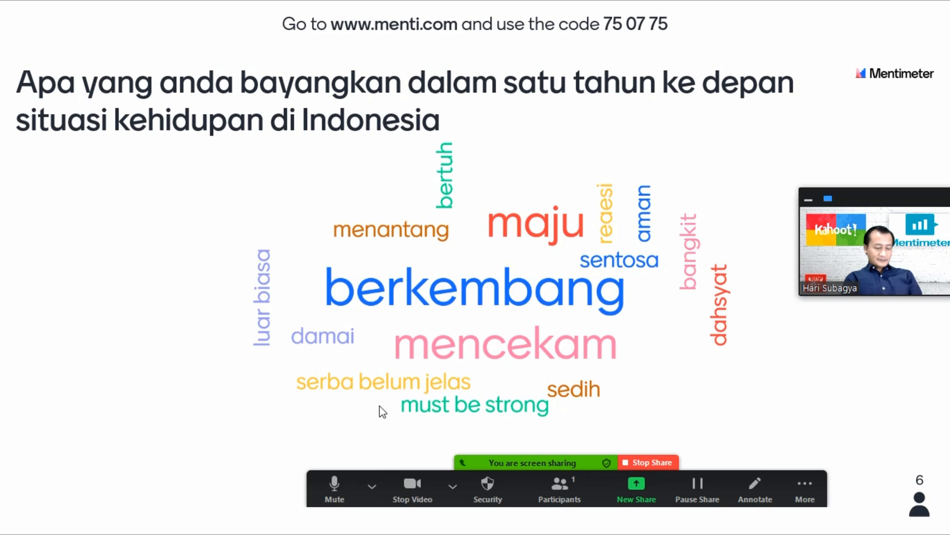
Open and close Zoom's audio device options while the six-response word cloud stays presented.
click(371, 486)
click(799, 121)
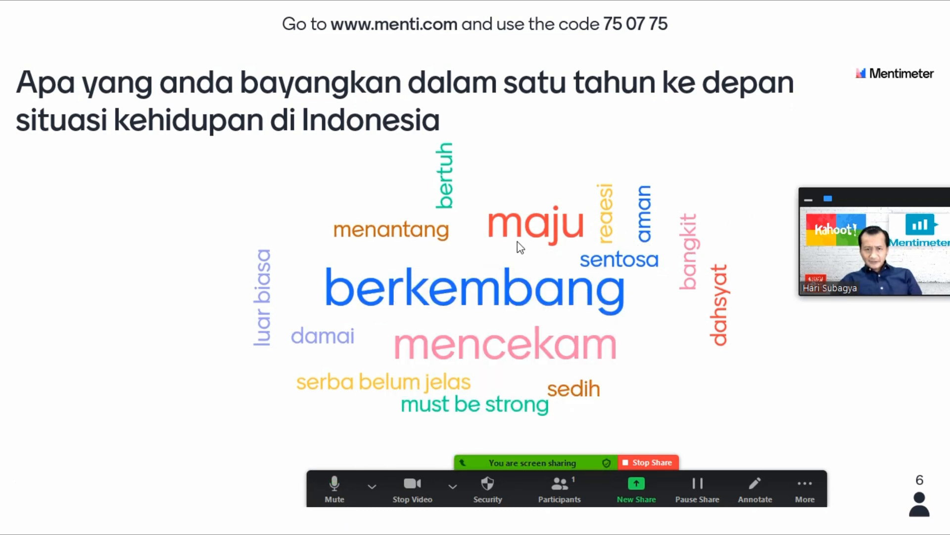